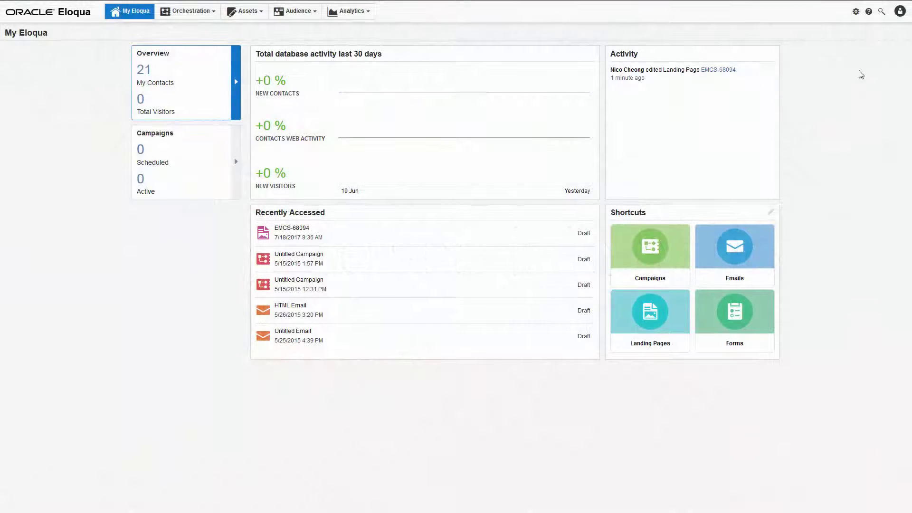
Enter the provider name Oracle Apps, website URL, support email and support phone in AppCloud Developer settings
{"action": "left_click", "coordinate": [856, 12]}
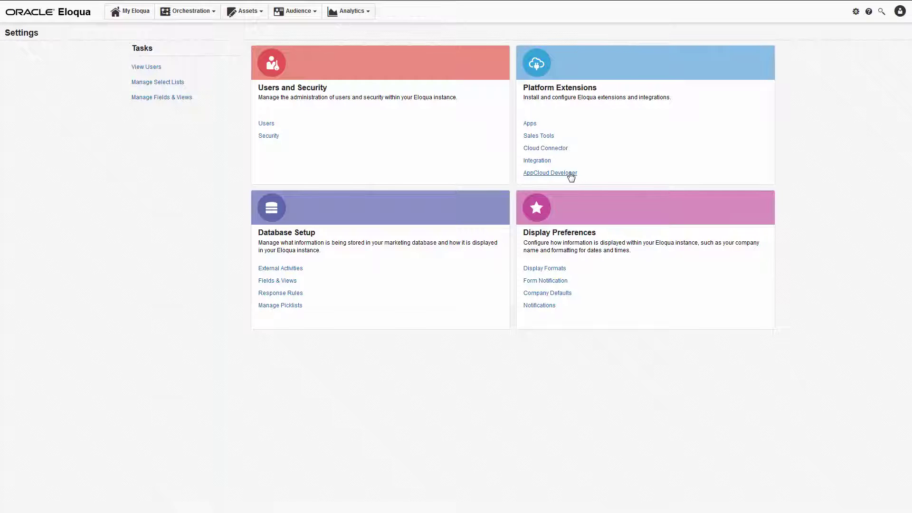
{"action": "left_click", "coordinate": [550, 173]}
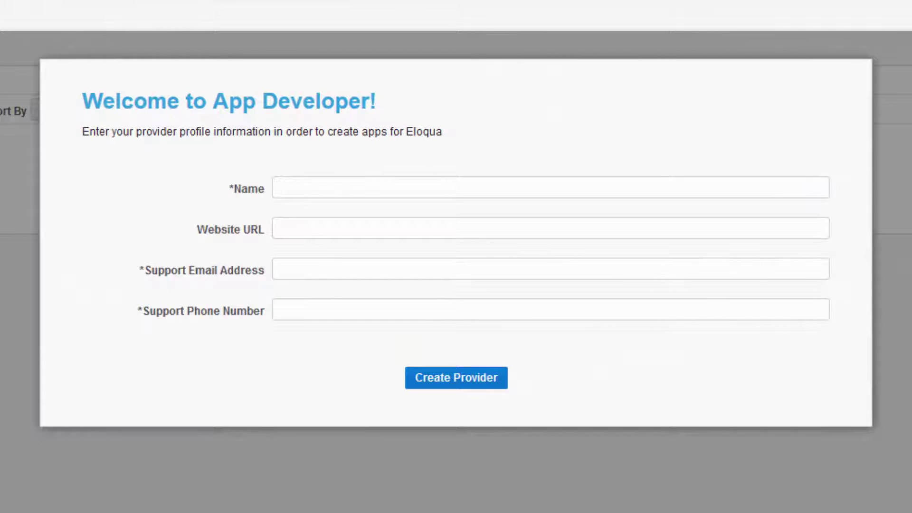
{"action": "type", "text": "O"}
{"action": "type", "text": "racle Apps"}
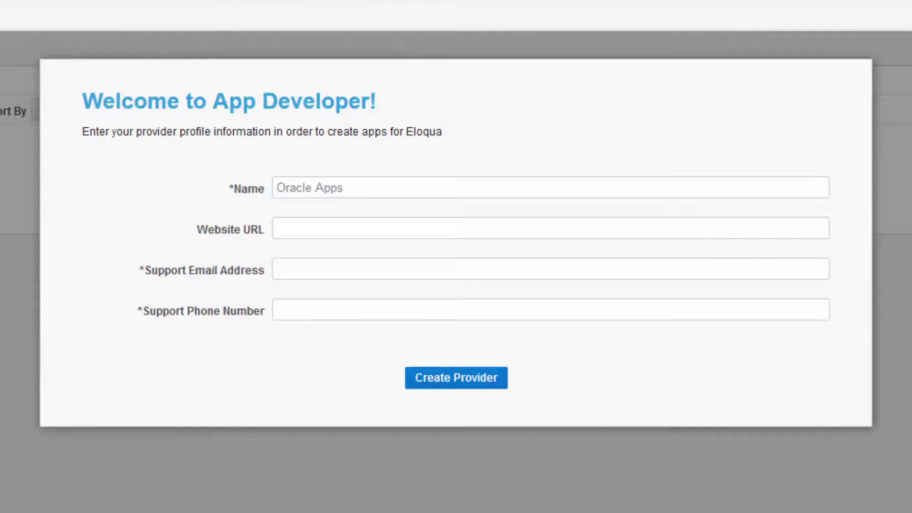
{"action": "key", "text": "Tab"}
{"action": "type", "text": "https://or"}
{"action": "type", "text": "acleapplicationp"}
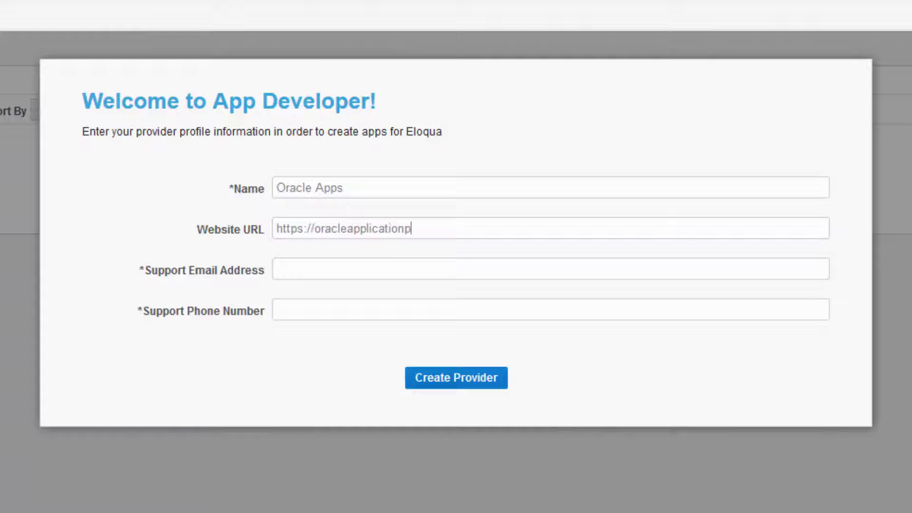
{"action": "type", "text": "rovider.com"}
{"action": "key", "text": "Tab"}
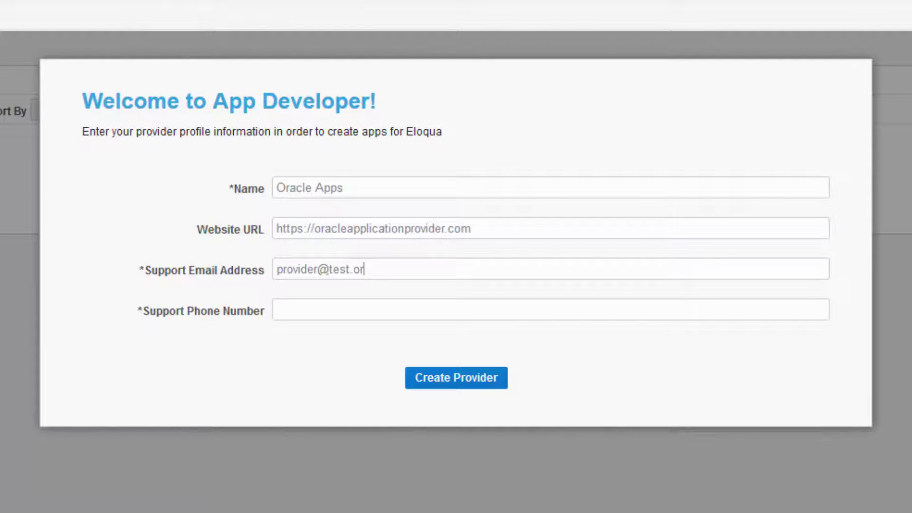
{"action": "key", "text": "Tab"}
{"action": "type", "text": "4"}
{"action": "type", "text": "16-123"}
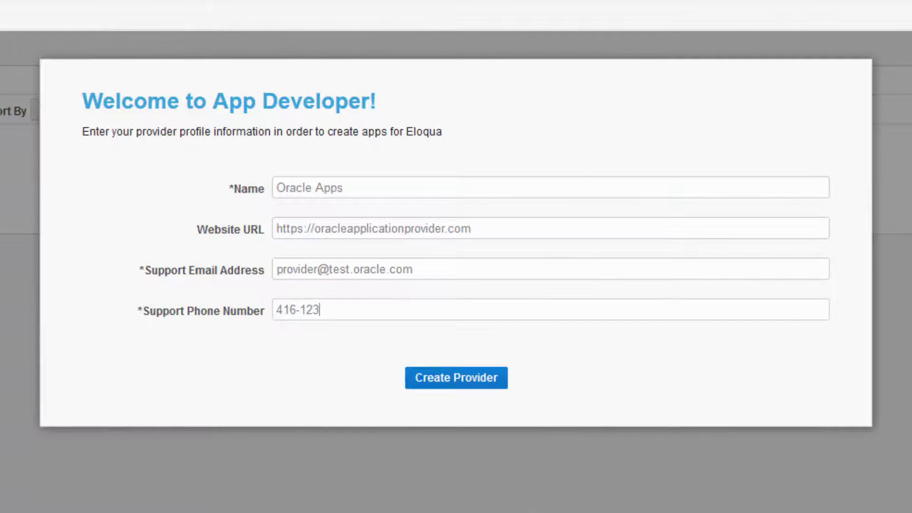
{"action": "type", "text": "-4567"}
Create and save the Oracle Apps provider, then start the API Workshop app
{"action": "left_click", "coordinate": [461, 382]}
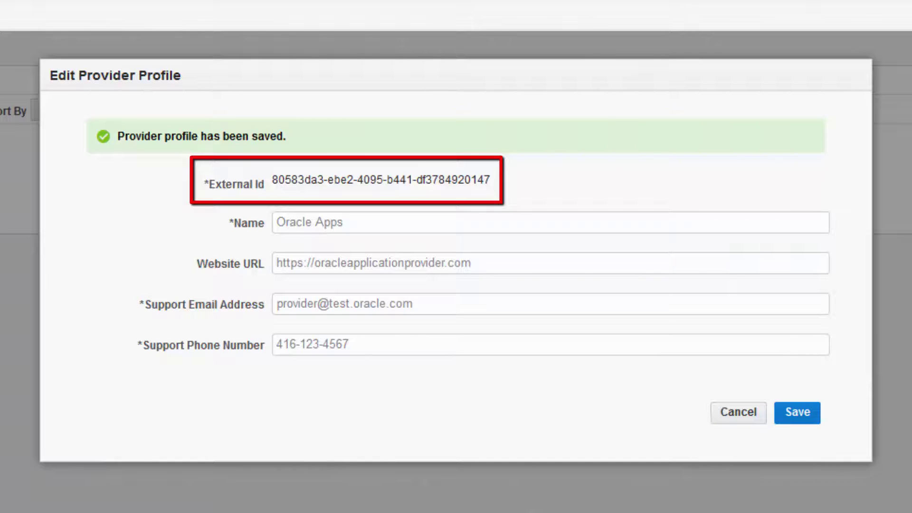
{"action": "left_click", "coordinate": [797, 413]}
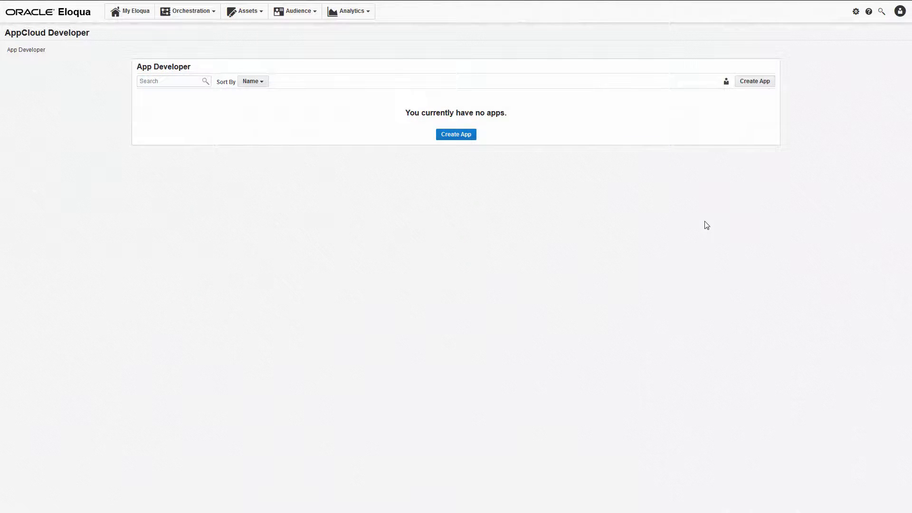
{"action": "left_click", "coordinate": [456, 134]}
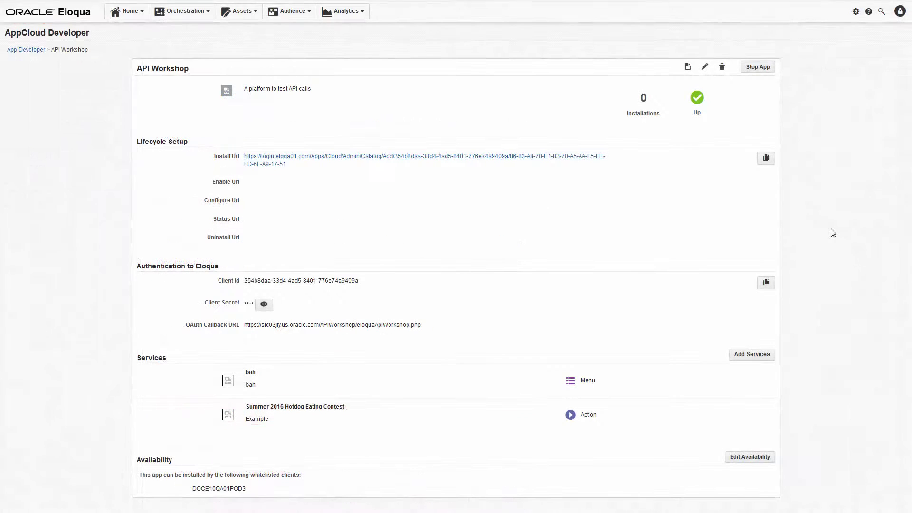
Bring up the Add Services chooser for the API Workshop app
{"action": "left_click", "coordinate": [752, 354]}
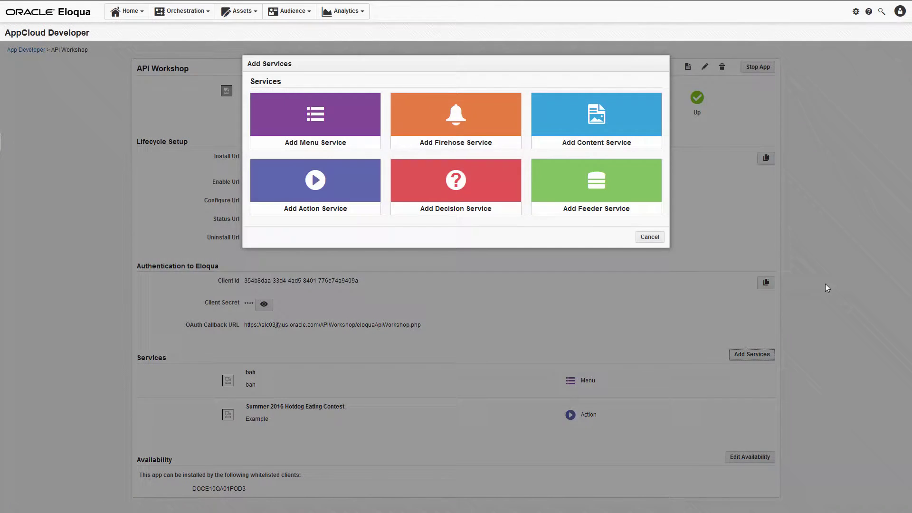